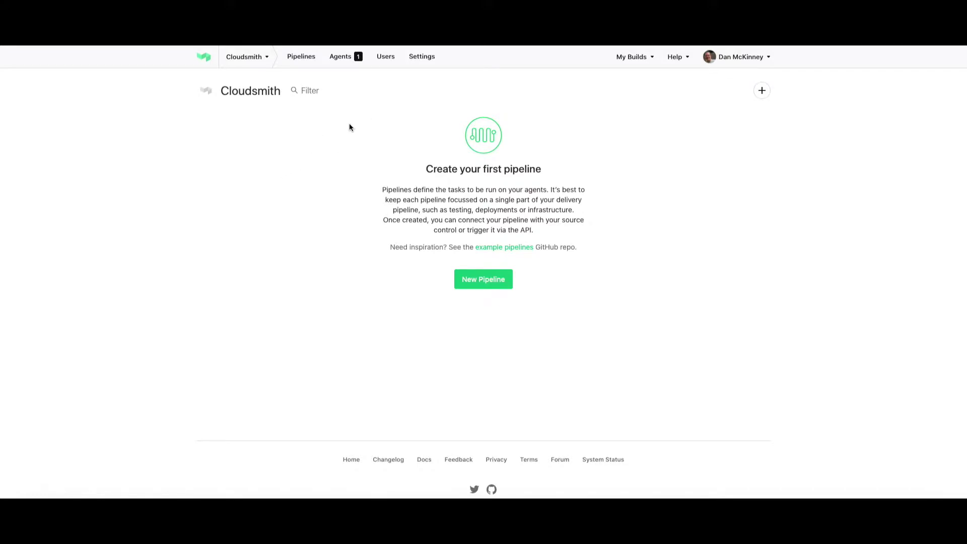
- Open the agents page and read through the Debian agent quick start guide
left_click(341, 59)
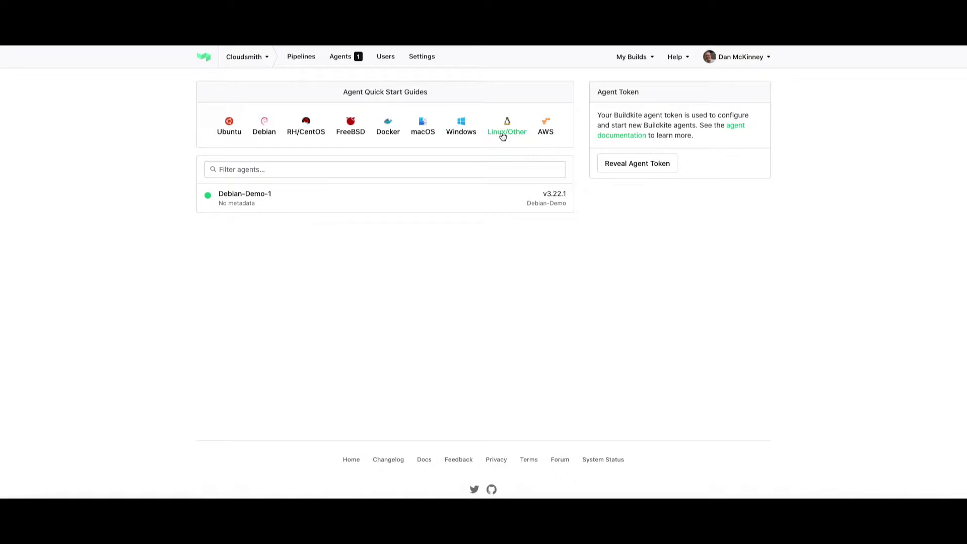
left_click(265, 132)
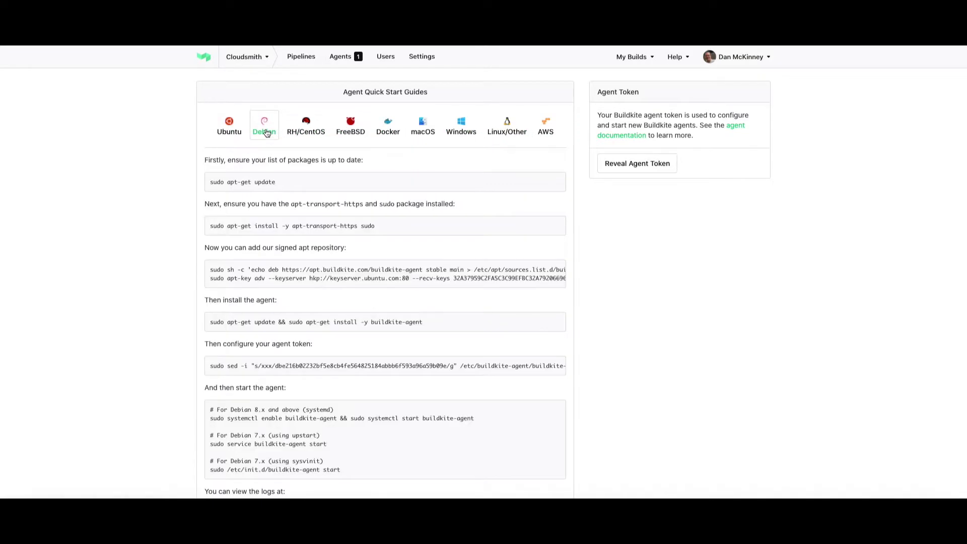
scroll(317, 185, "down", 5)
scroll(318, 186, "up", 5)
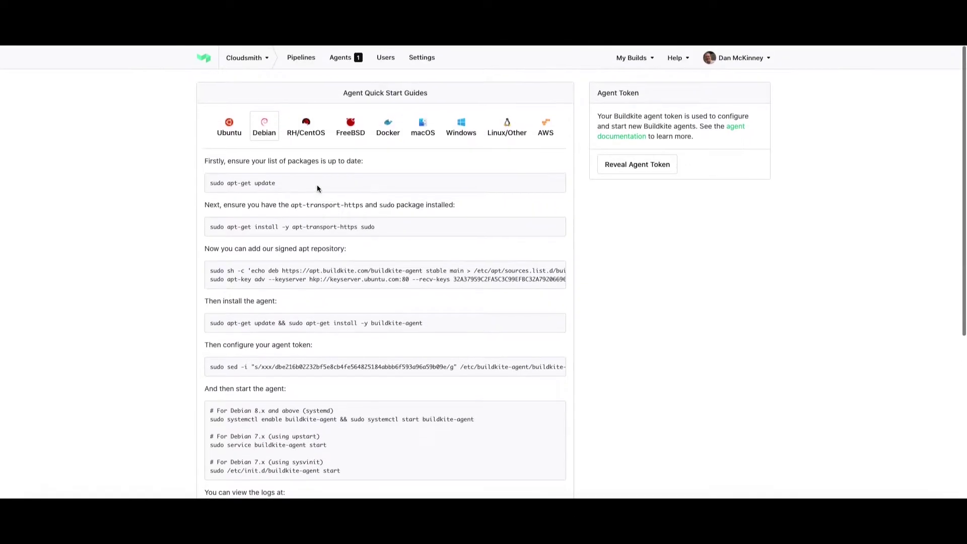
- Start a new pipeline and name it cloudsmith-buildkite-demo
left_click(301, 57)
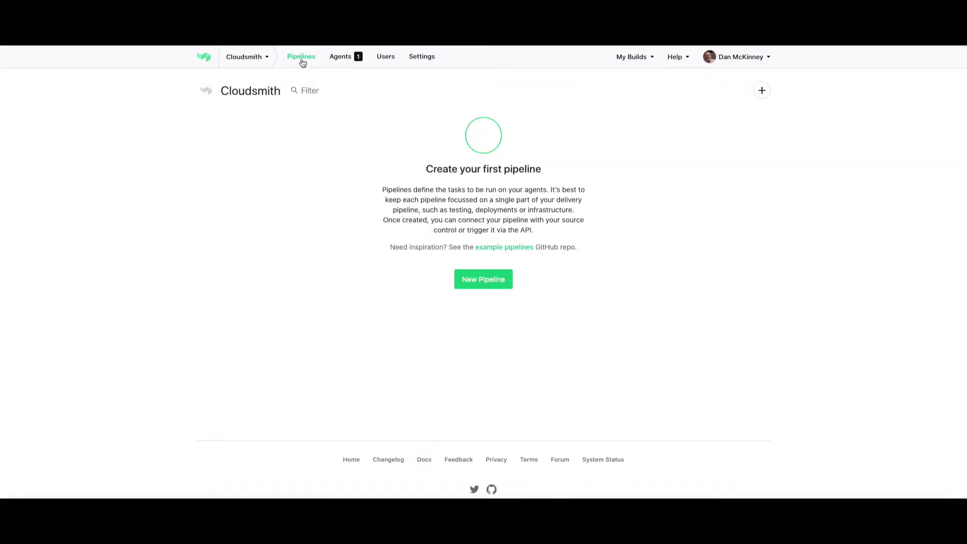
left_click(484, 283)
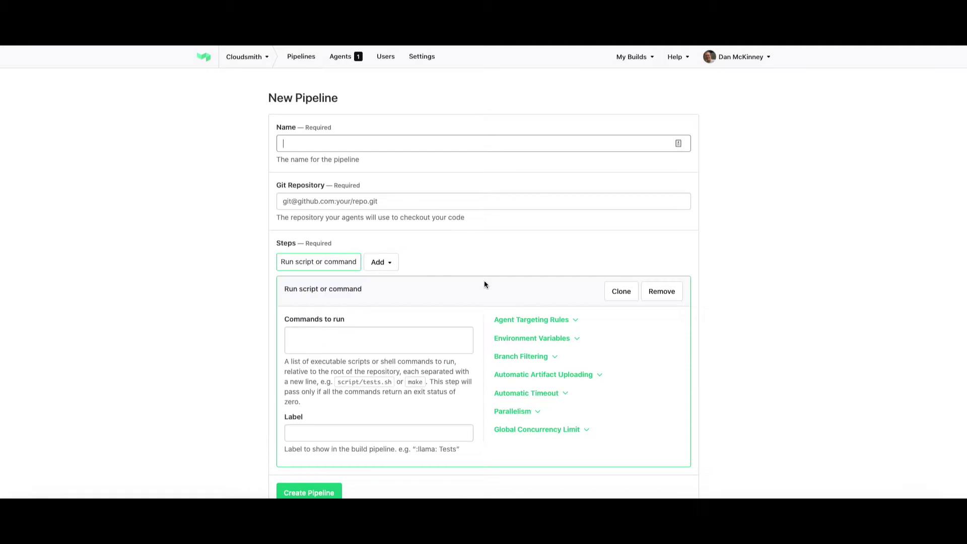
type("cloudsmith-buildkite-demo")
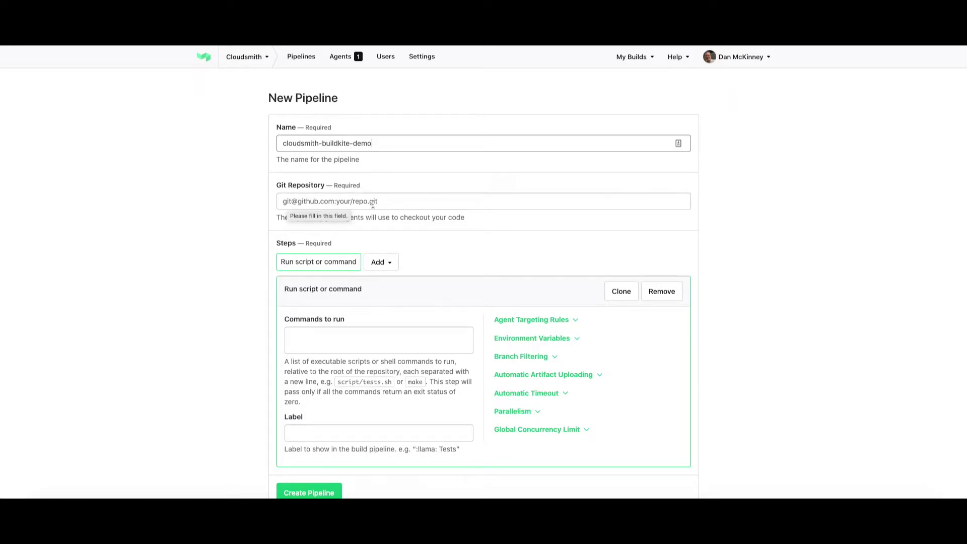
- Copy the cloudsmith-buildkite-demo repository's SSH clone URL from GitHub for the pipeline's Git repository
key("ctrl+Tab")
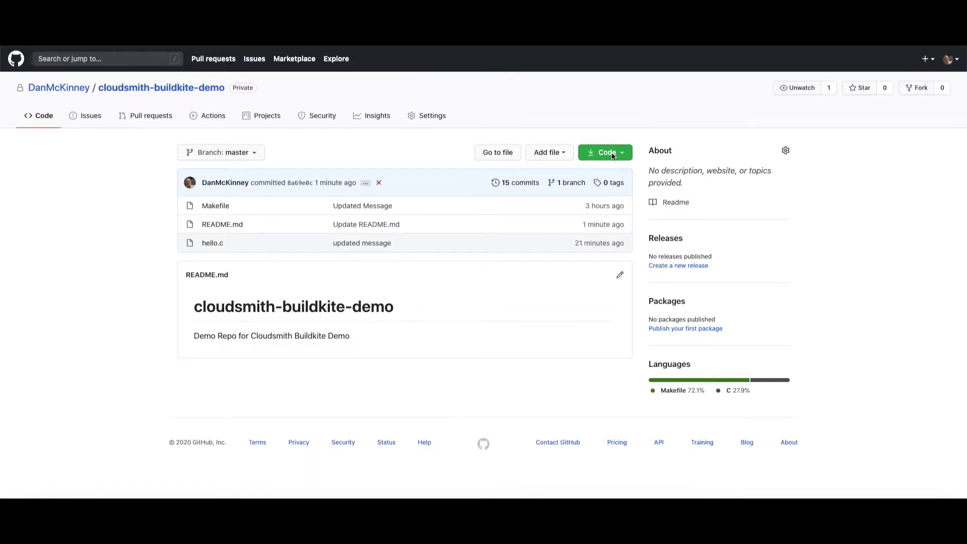
left_click(614, 153)
left_click(472, 210)
left_click_drag(472, 210, 602, 209)
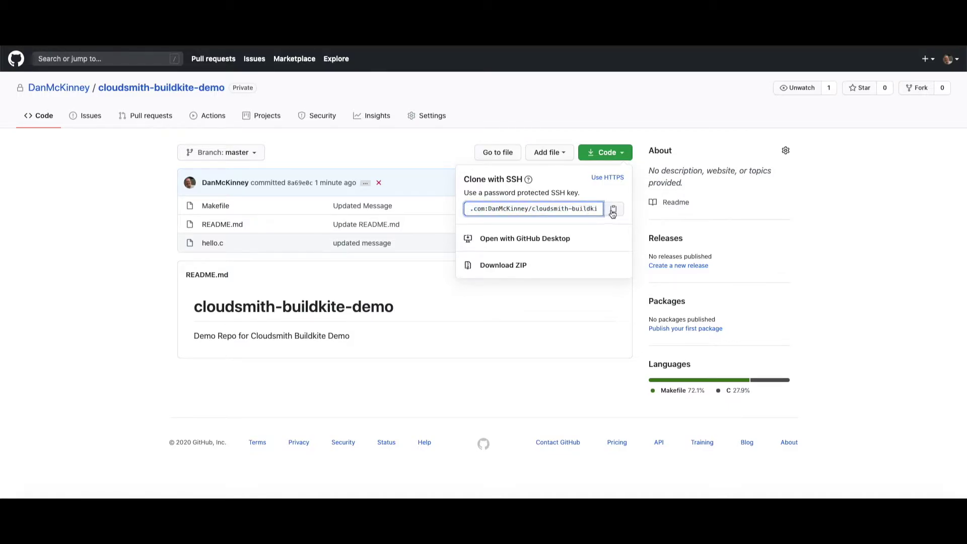
left_click(613, 210)
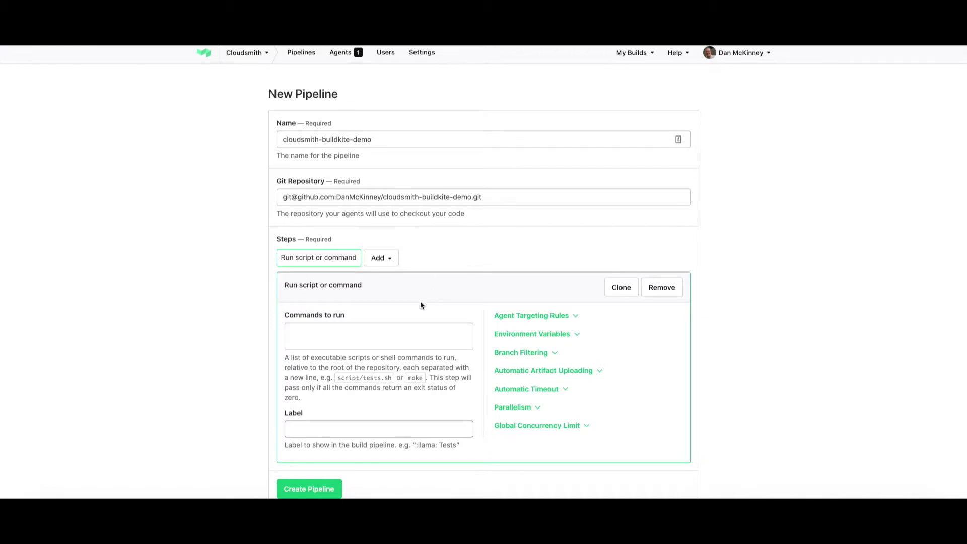
- Paste the first step's commands, from sudo apt update through the Ruby, python-pip and fpm installs to pip install cloudsmith-cli, and review them
left_click(307, 338)
key("ctrl+v")
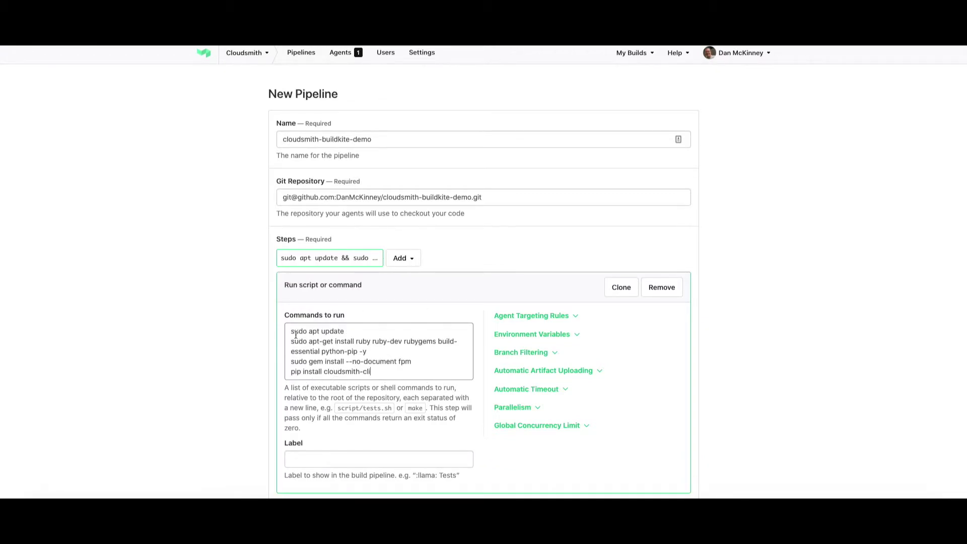
left_click_drag(291, 331, 367, 341)
left_click(330, 362)
left_click_drag(309, 361, 410, 363)
left_click(323, 372)
left_click(291, 373)
left_click_drag(292, 373, 387, 372)
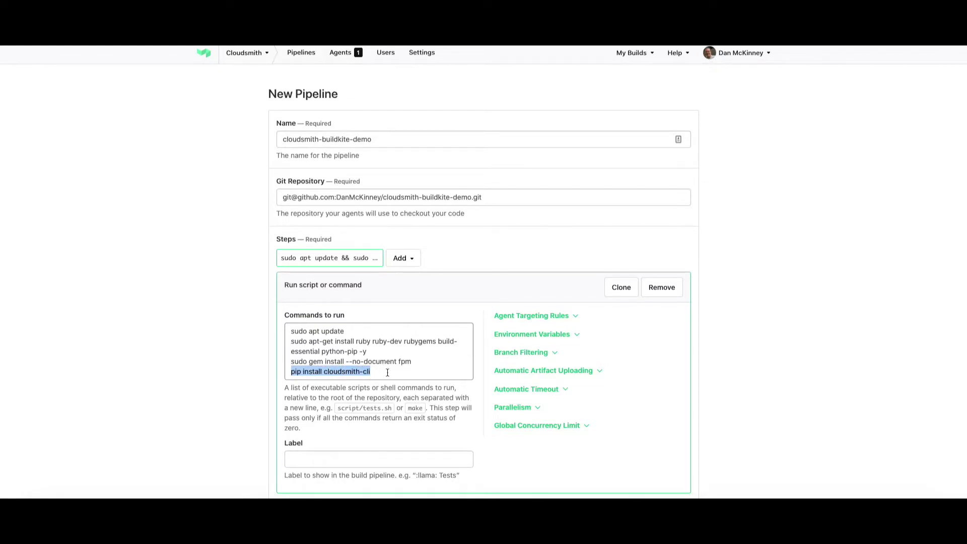
left_click(387, 372)
- Label the pipeline's first command step PreBuild
scroll(388, 371, "down", 1)
left_click(304, 410)
type("PreBuild")
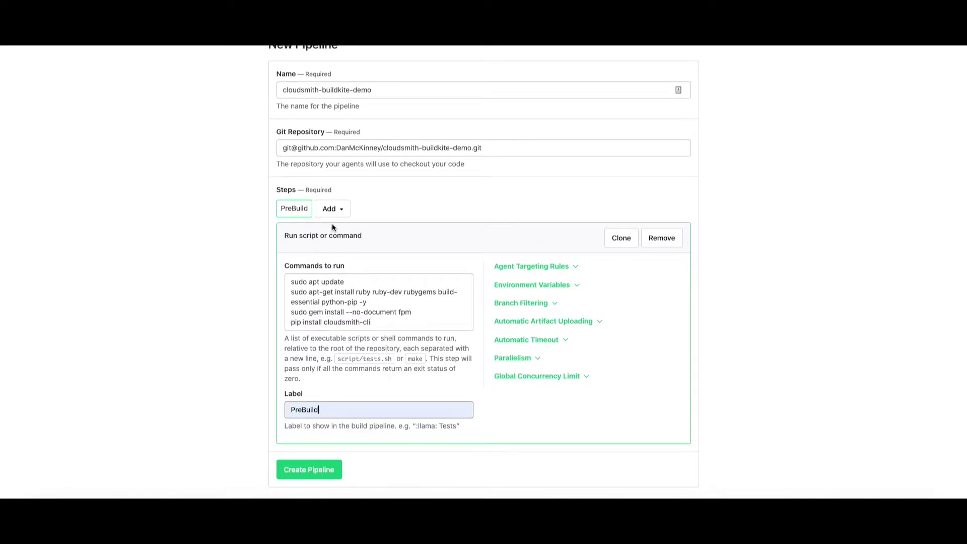
- Add a second command step that runs make, packages cloudsmith-buildkite-test 1.0.1 as a deb with fpm, and pushes it to demo/buildkite-demo/debian/buster
left_click(333, 209)
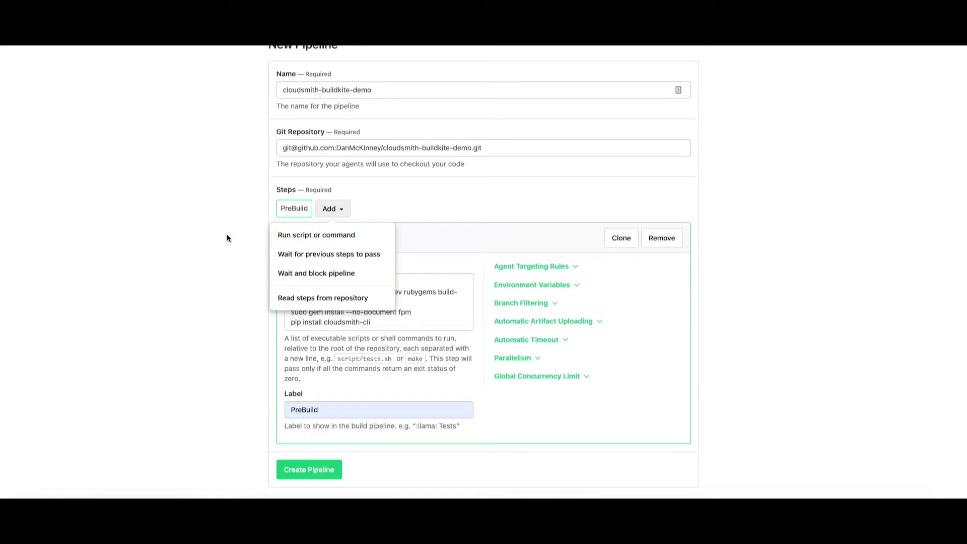
left_click(288, 238)
left_click(293, 282)
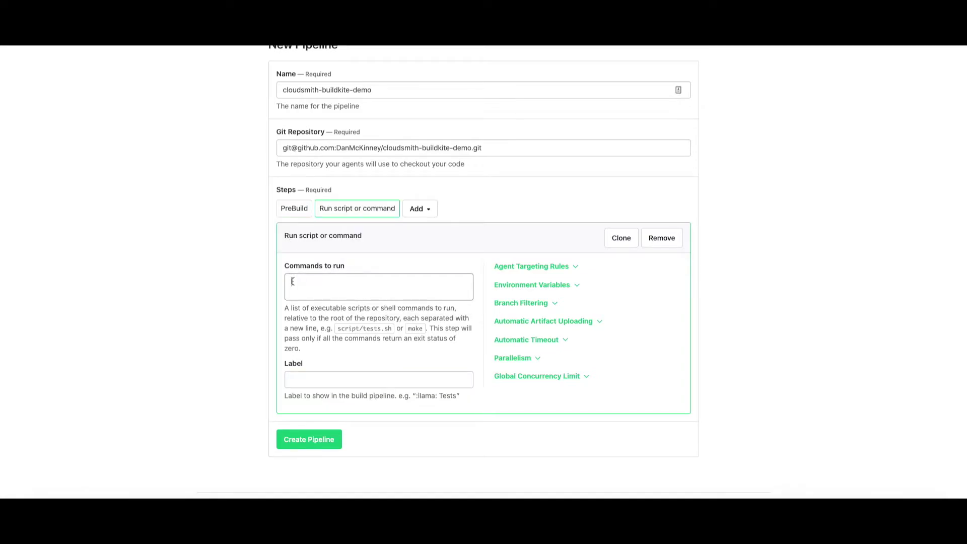
key("ctrl+v")
left_click(313, 281)
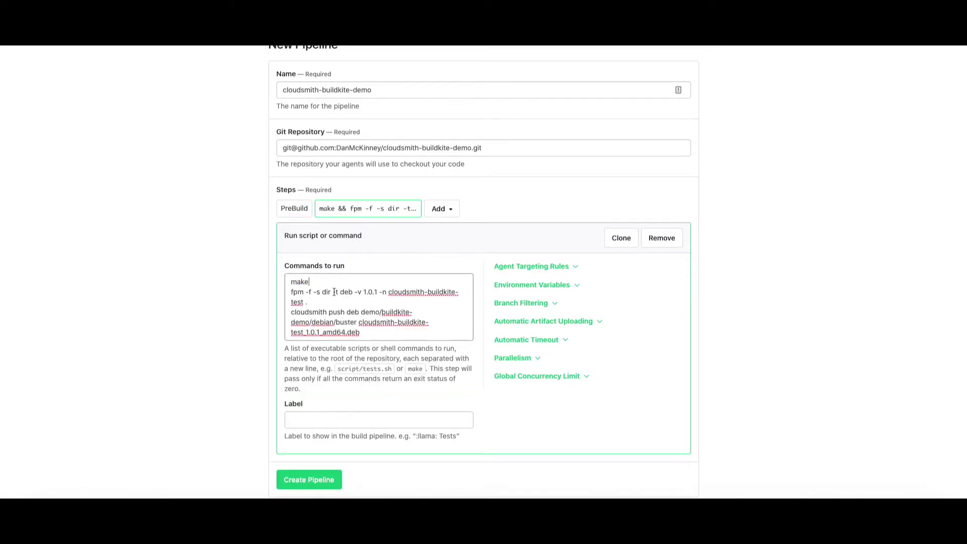
triple_click(292, 293)
left_click(315, 302)
left_click_drag(291, 312, 371, 330)
left_click(377, 332)
- Label the second step BuildAndPushPackage and create the pipeline
left_click(299, 420)
type("Bui")
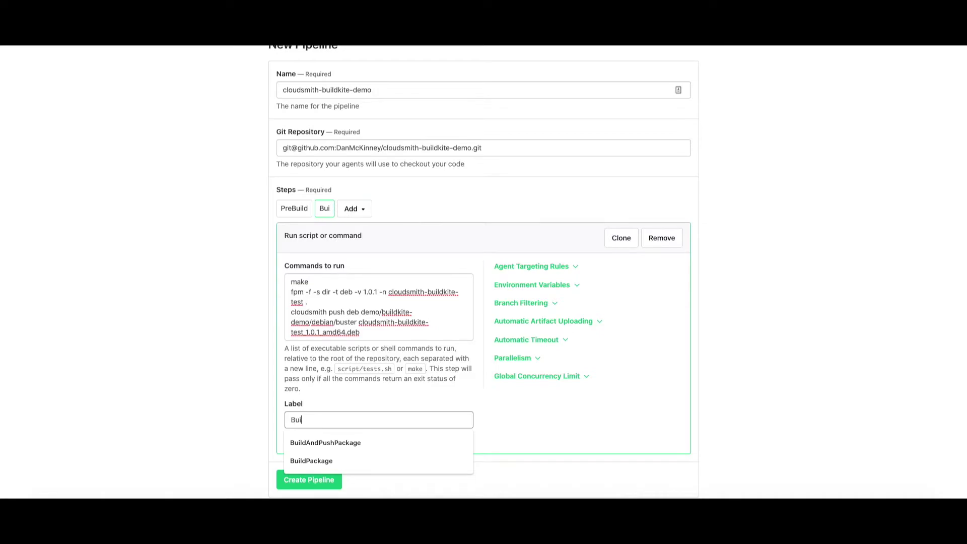
left_click(313, 442)
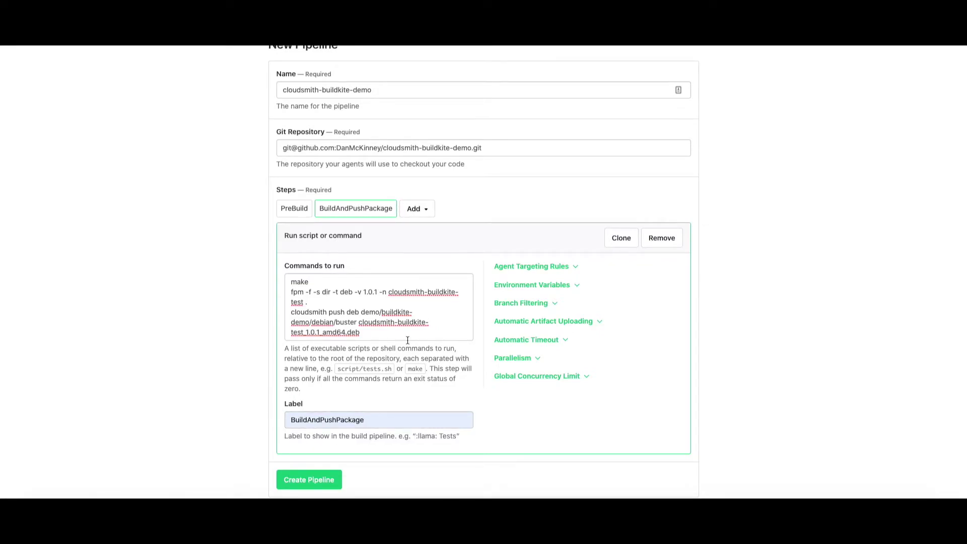
scroll(406, 339, "down", 2)
scroll(407, 339, "up", 4)
scroll(407, 342, "down", 2)
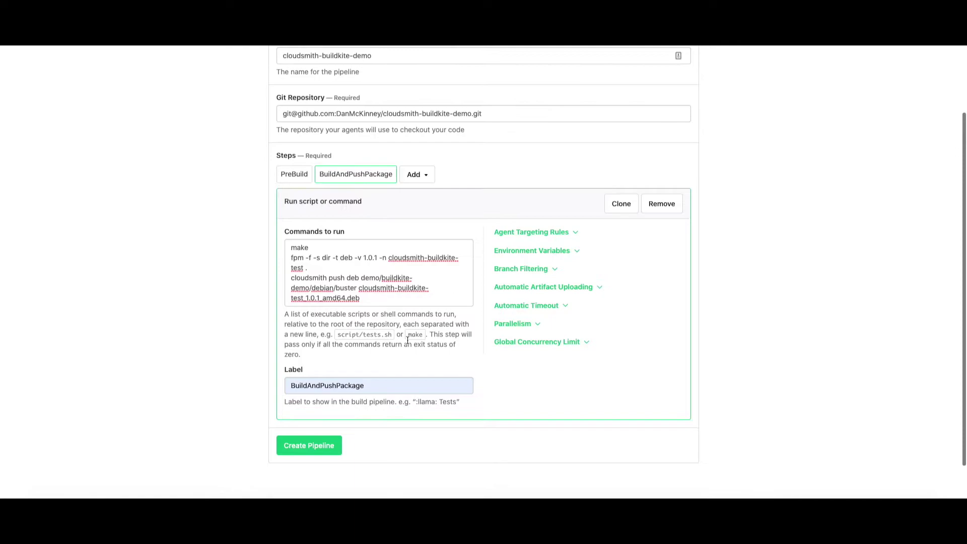
left_click(301, 446)
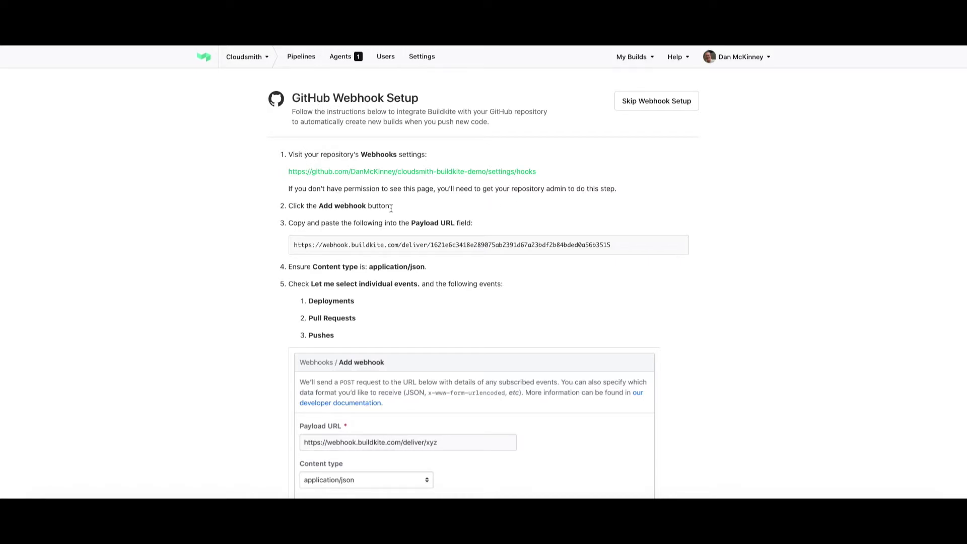
- Start a new webhook in the GitHub repository's settings with the Buildkite payload URL and the application/json content type
left_click(439, 172)
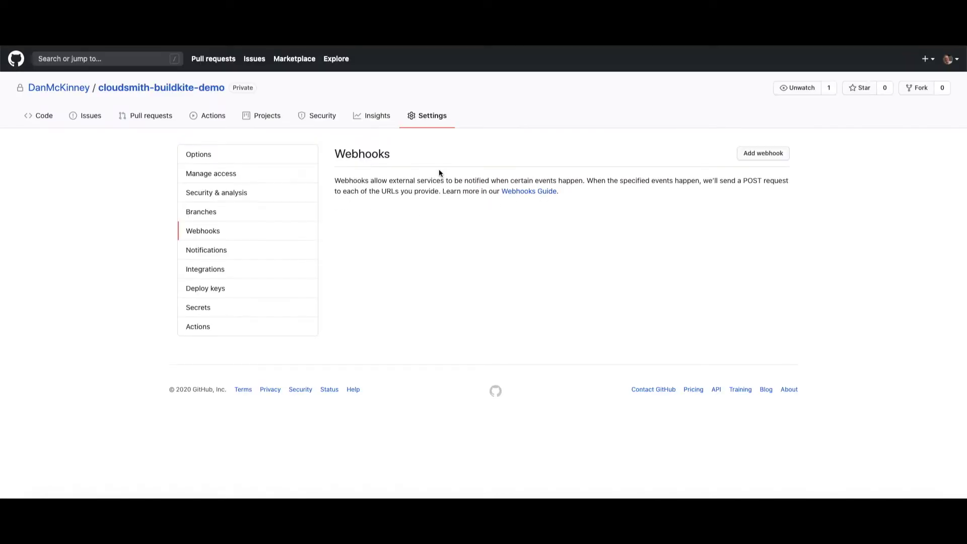
left_click(750, 158)
left_click(400, 224)
key("ctrl+v")
key("Tab")
left_click(422, 261)
left_click(419, 254)
- Choose individual events for the webhook, keep Pushes selected, and add the webhook
scroll(353, 380, "down", 2)
left_click(357, 385)
scroll(557, 332, "down", 4)
scroll(557, 333, "down", 8)
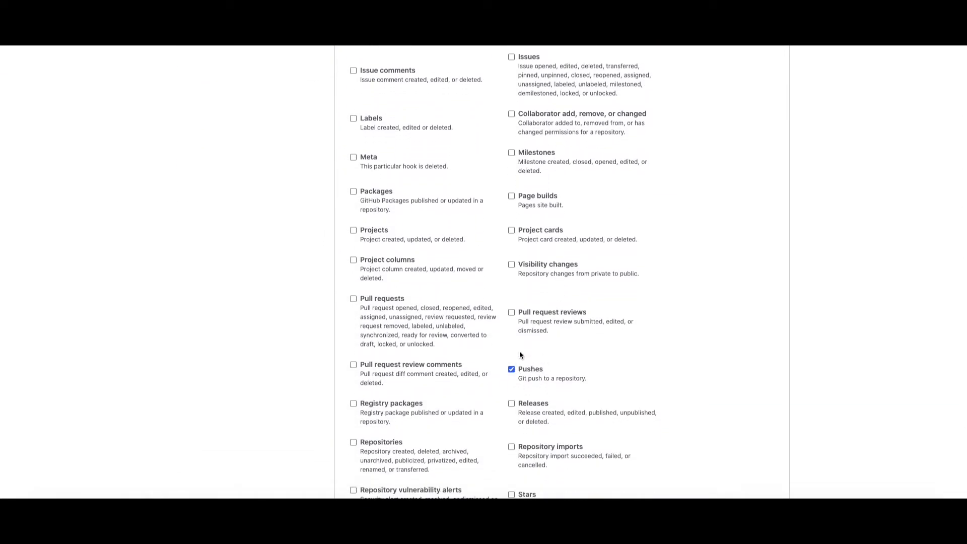
scroll(522, 353, "down", 5)
left_click(372, 398)
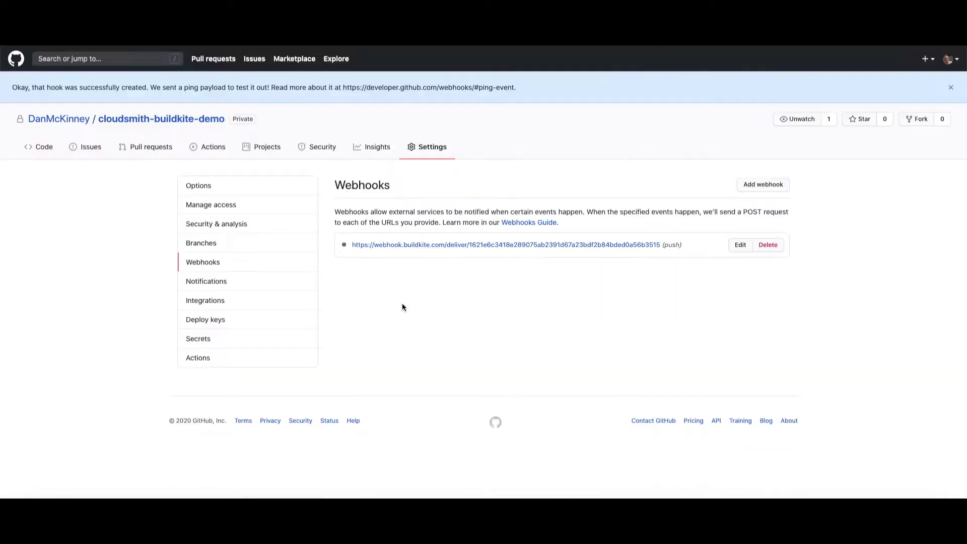
- Return to Buildkite's webhook setup instructions and continue to the pipeline page
key("ctrl+shift+Tab")
scroll(379, 210, "down", 15)
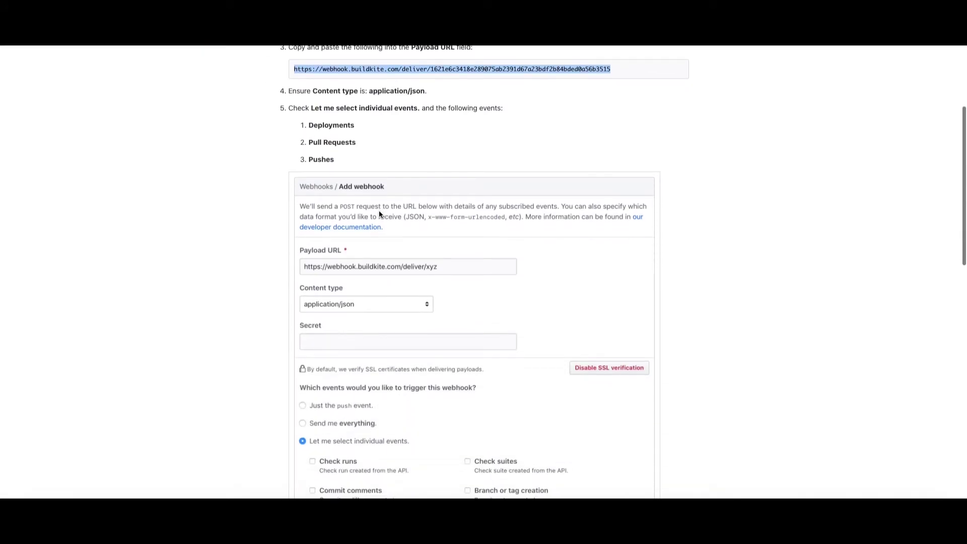
scroll(379, 215, "down", 2)
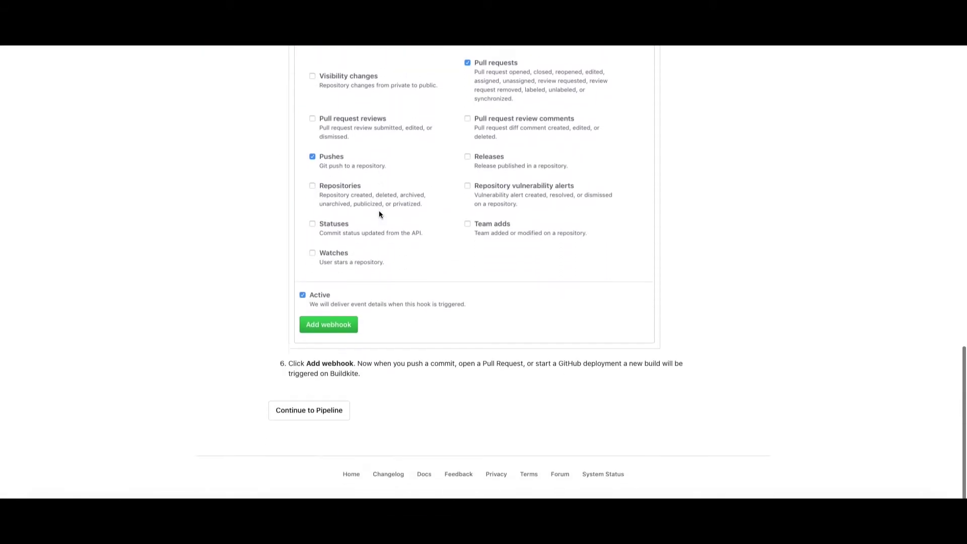
left_click(307, 405)
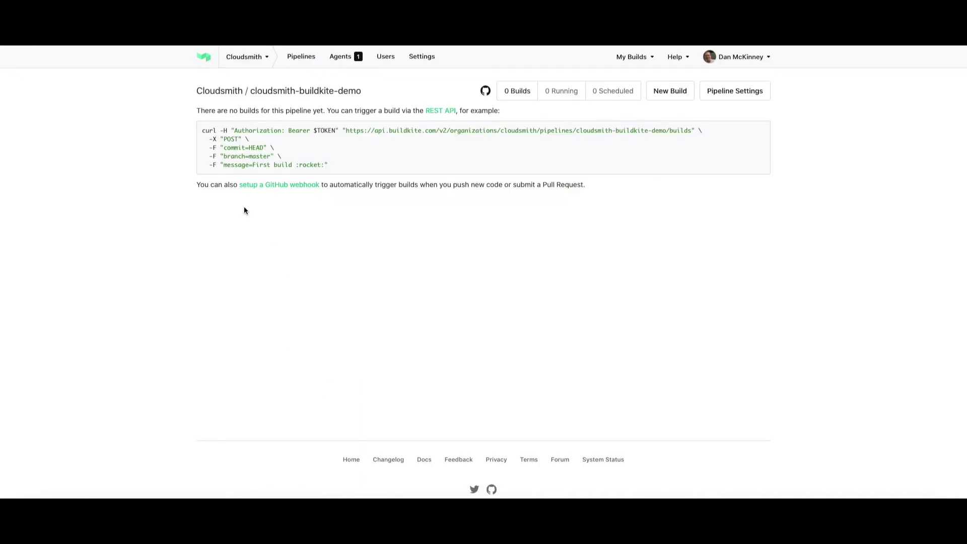
- Switch to the terminal on the Debian agent and open the environment hook in /etc/buildkite-agent/hooks with vim
key("ctrl+grave")
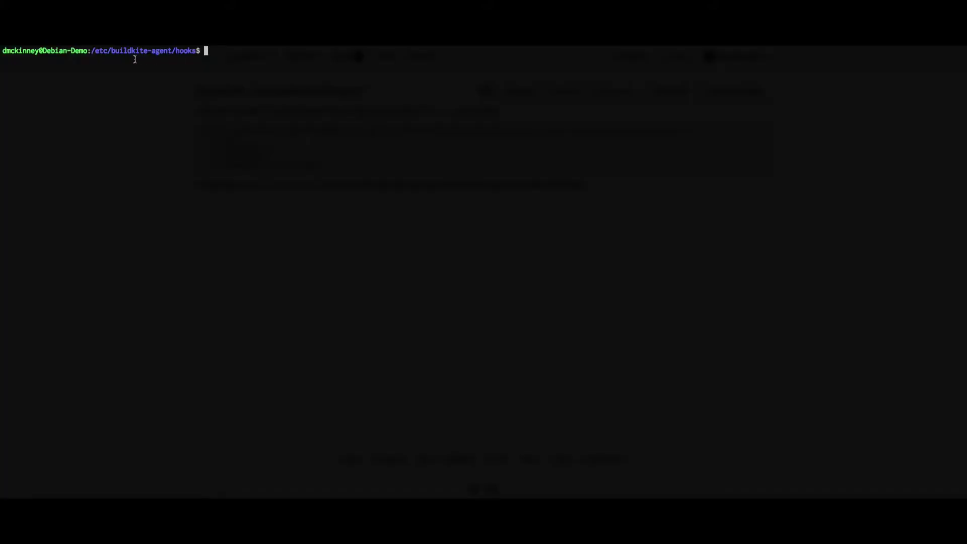
left_click_drag(108, 54, 199, 53)
left_click(218, 53)
type("vim environment")
key("Return")
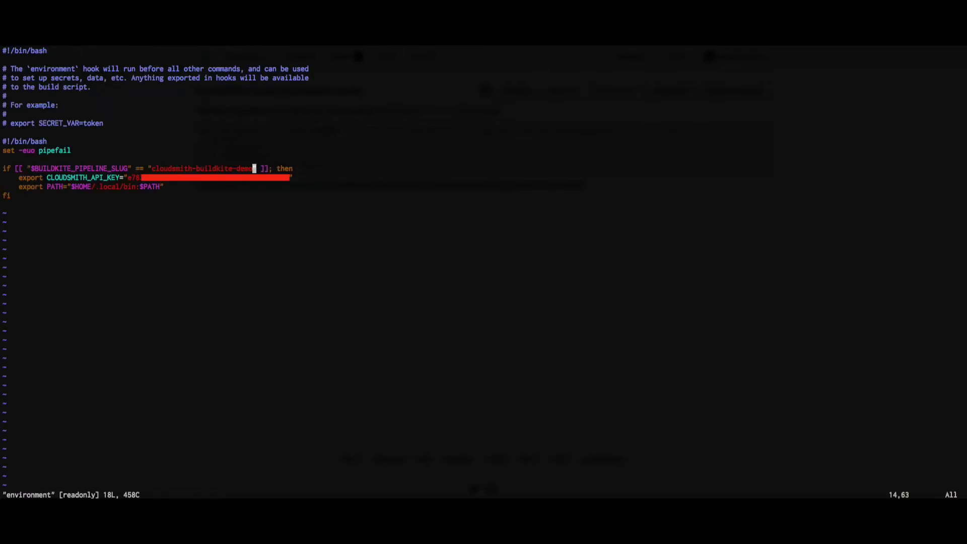
- Examine the environment hook's introductory comment and its CLOUDSMITH_API_KEY and PATH exports, and close the file with :wq
left_click(28, 68)
left_click_drag(59, 66, 238, 69)
left_click(238, 69)
left_click_drag(43, 178, 294, 176)
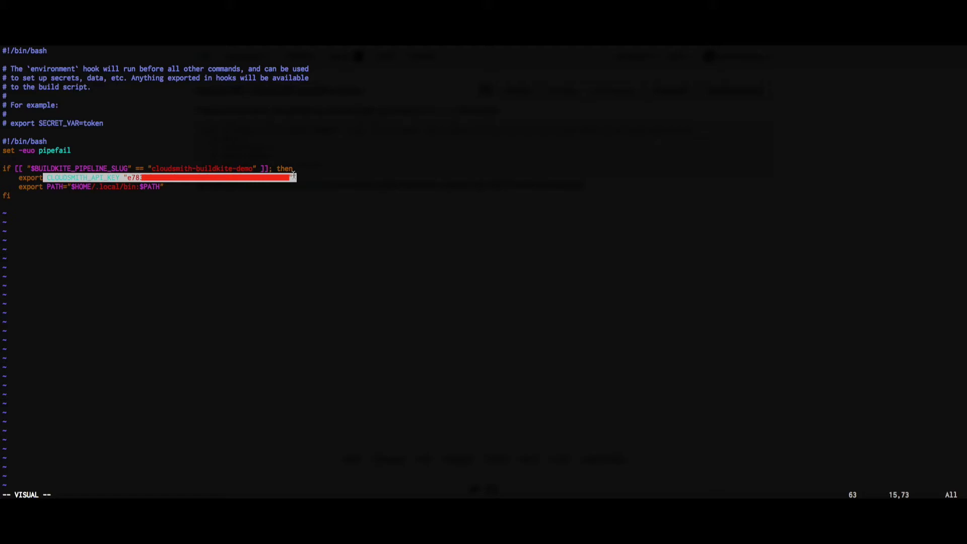
left_click(293, 175)
left_click_drag(47, 187, 160, 189)
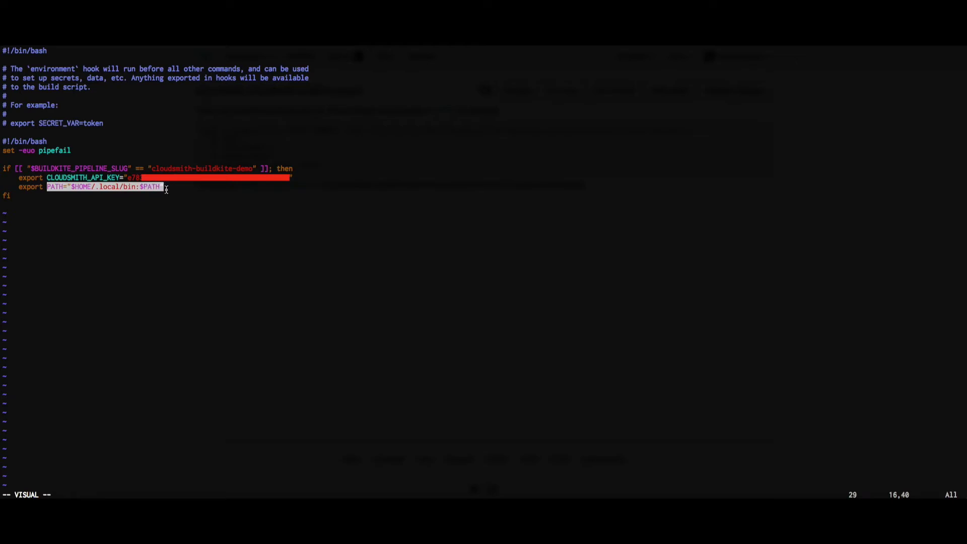
left_click(162, 187)
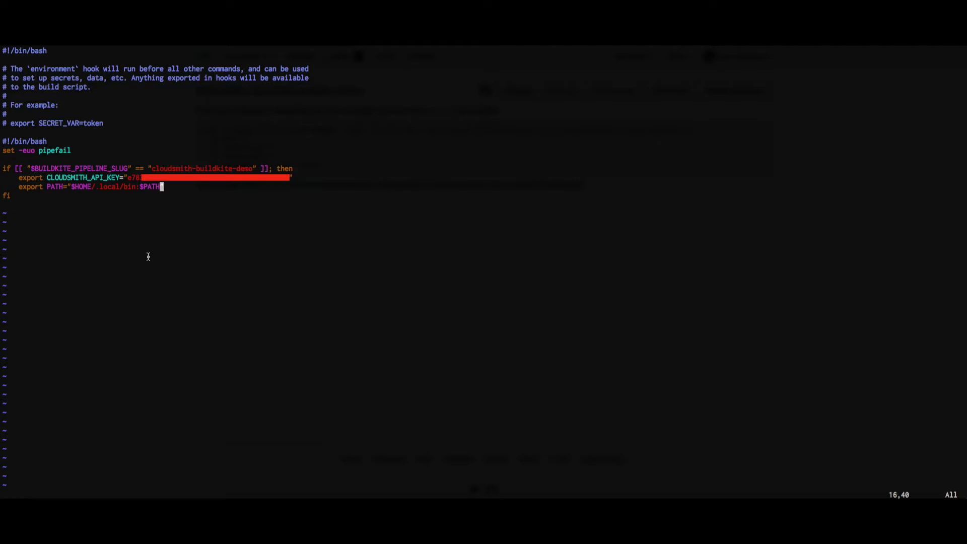
type(":wq")
key("Return")
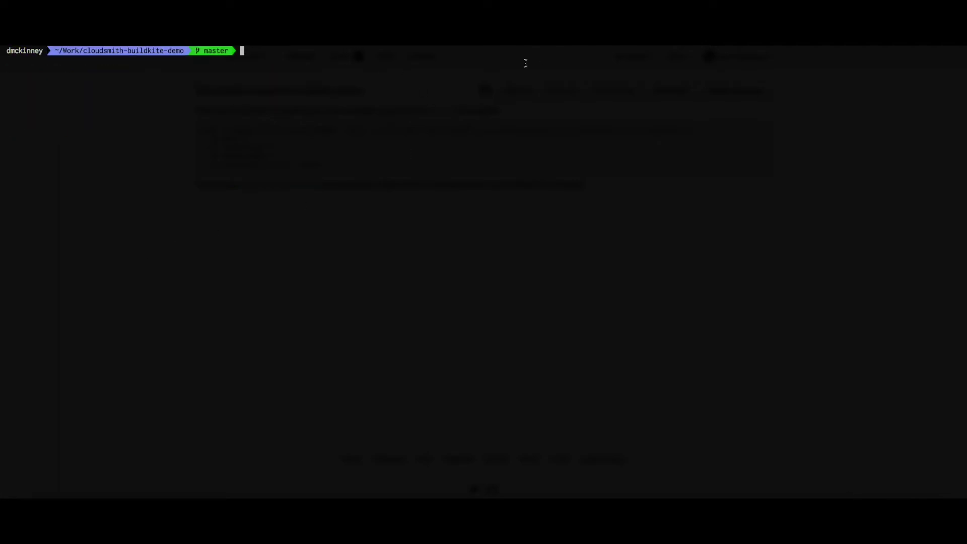
- List all files in the local cloudsmith-buildkite-demo repository with ls -la and examine hello.c and the Makefile
type("ls -la")
key("Return")
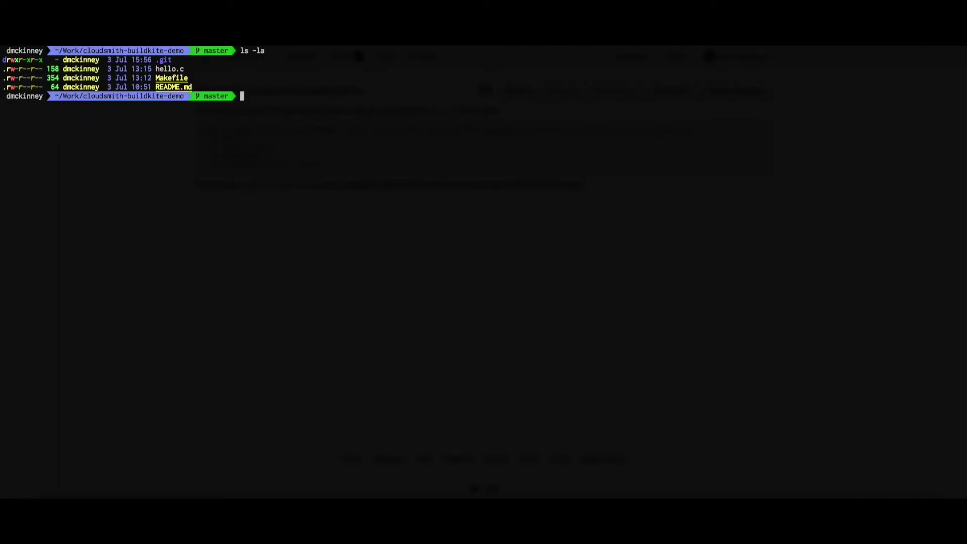
left_click_drag(156, 69, 200, 80)
left_click(243, 97)
- Open hello.c in vim, end the printf message after "Automate Everything with Buildkite" with an exclamation mark, remove surplus spaces, and save
type("vim hello.c")
key("Return")
type("Buildkite    \\n\");")
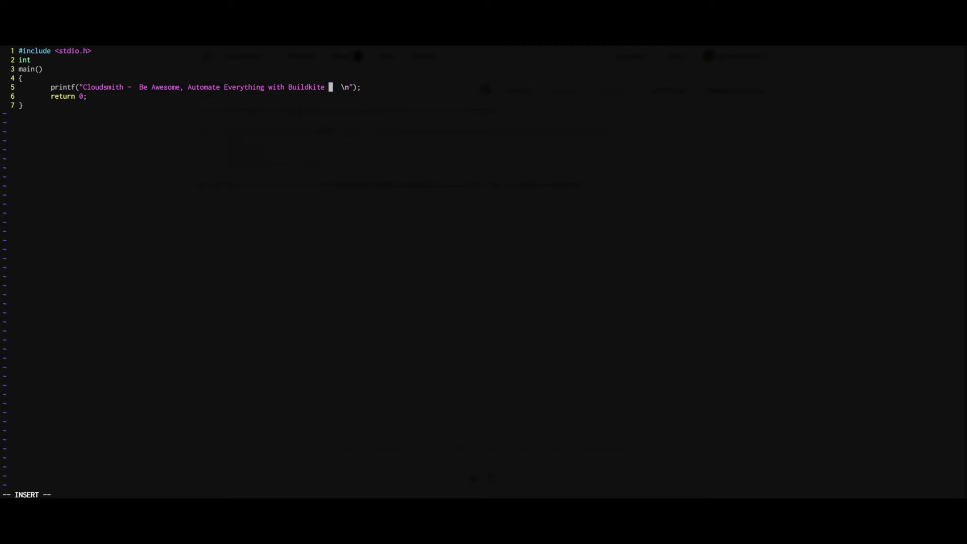
key("Delete")
type("!")
key("Delete")
key("Delete")
key("Escape")
type(":wq")
key("Return")
- Commit hello.c with git using the message "updated message" and push the commit to the remote repository
type("git add hello.c")
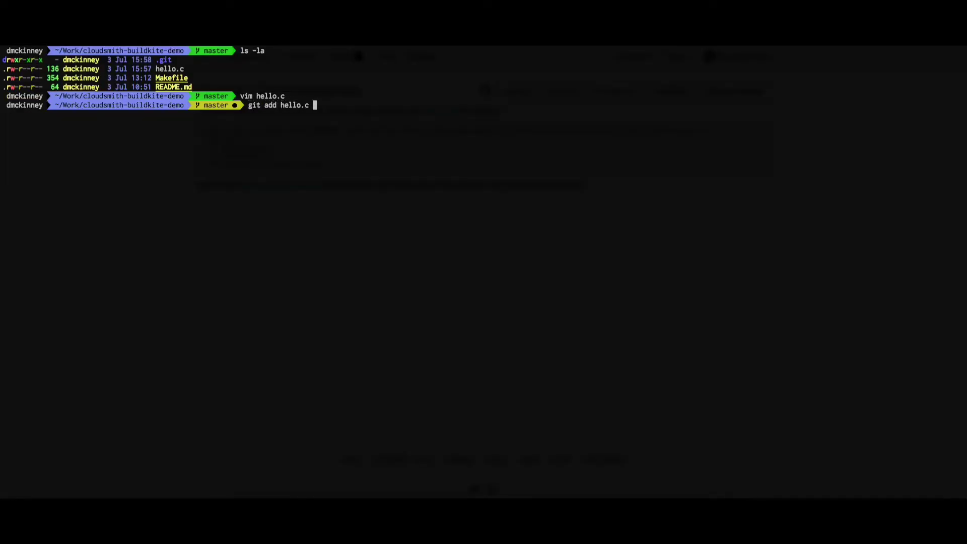
key("Return")
type("git commit ")
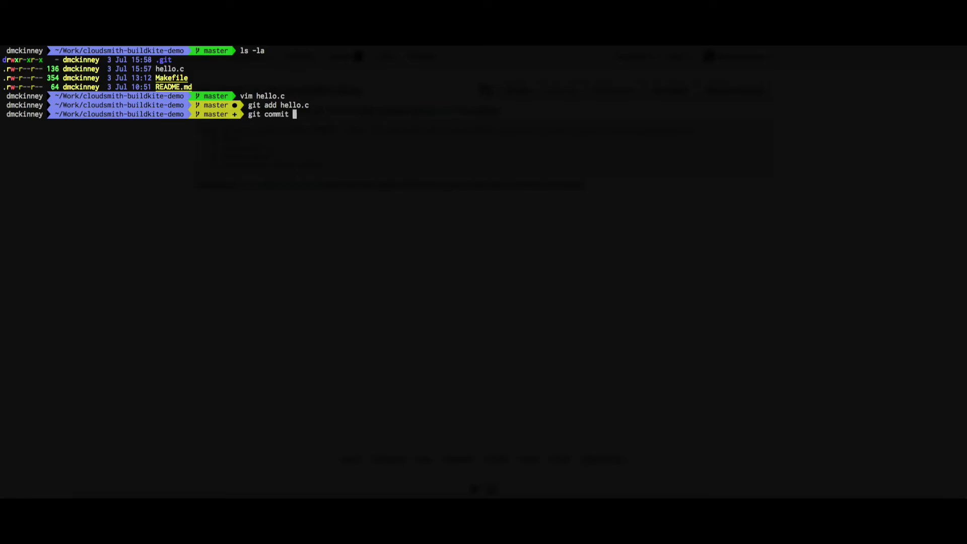
type("-m \"updated message\"")
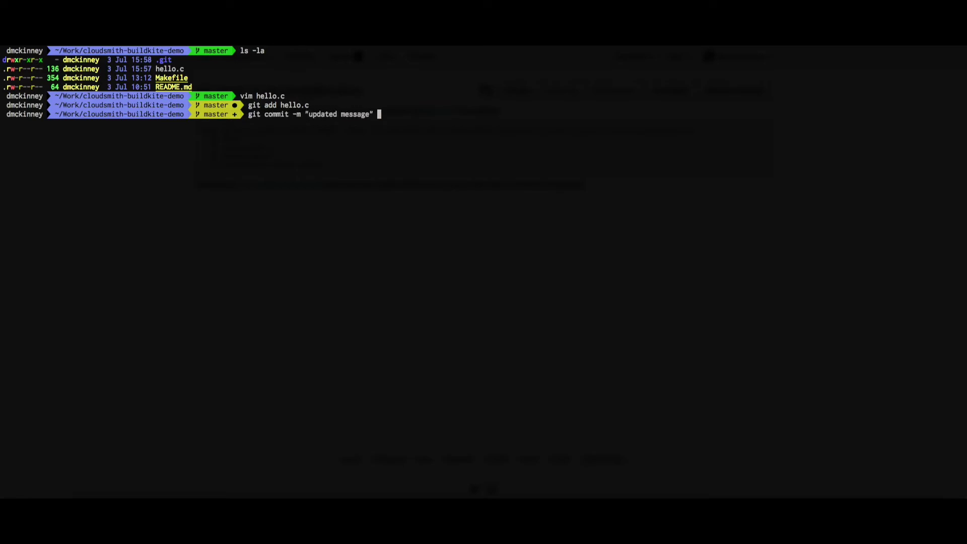
key("Return")
type("git push")
key("Return")
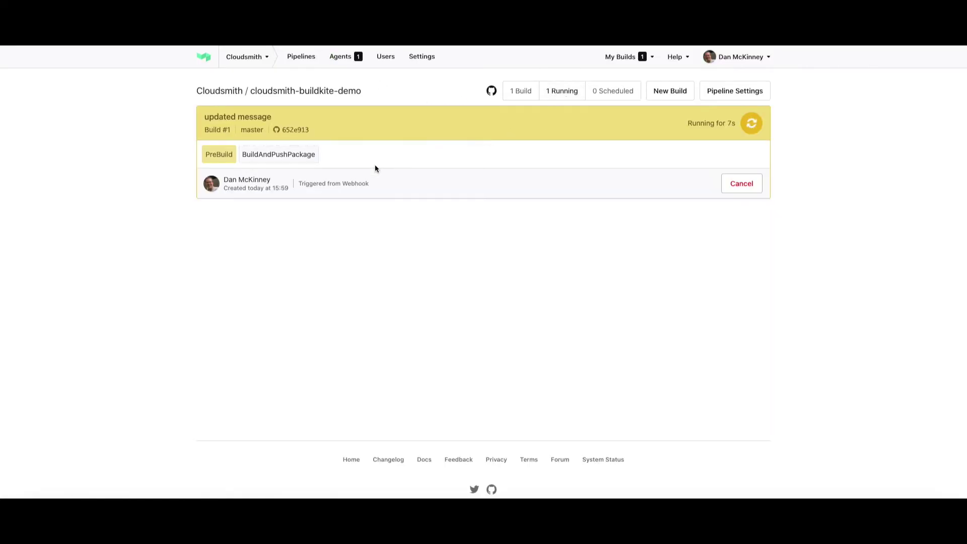
- Switch to the cloudsmith-buildkite-demo pipeline in Buildkite, open the PreBuild and BuildAndPushPackage job logs, and expand the latter's Running commands group
left_click(218, 158)
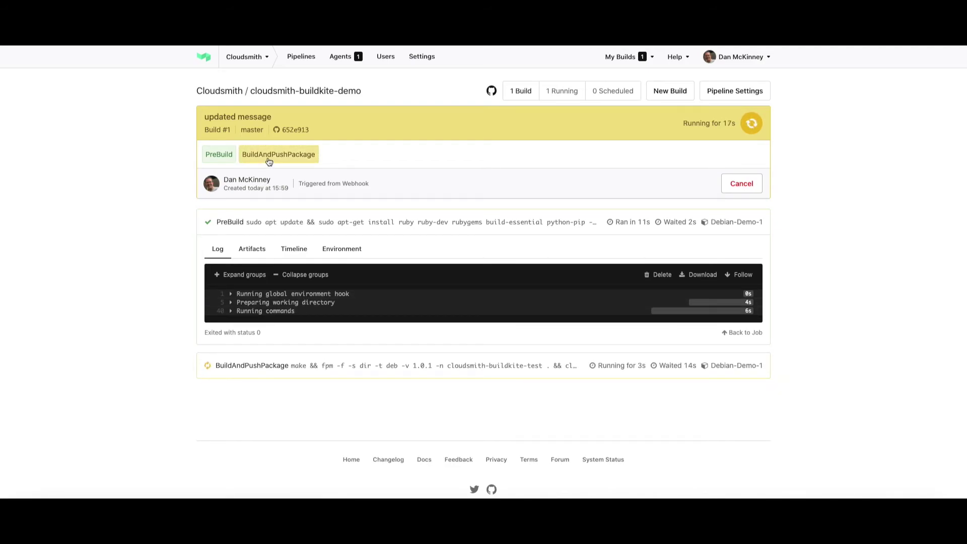
left_click(253, 367)
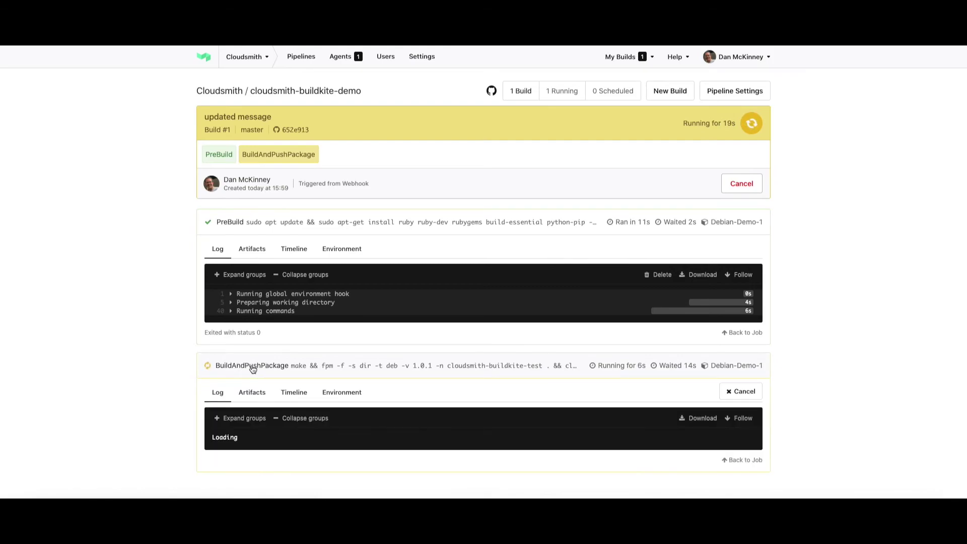
scroll(282, 365, "down", 3)
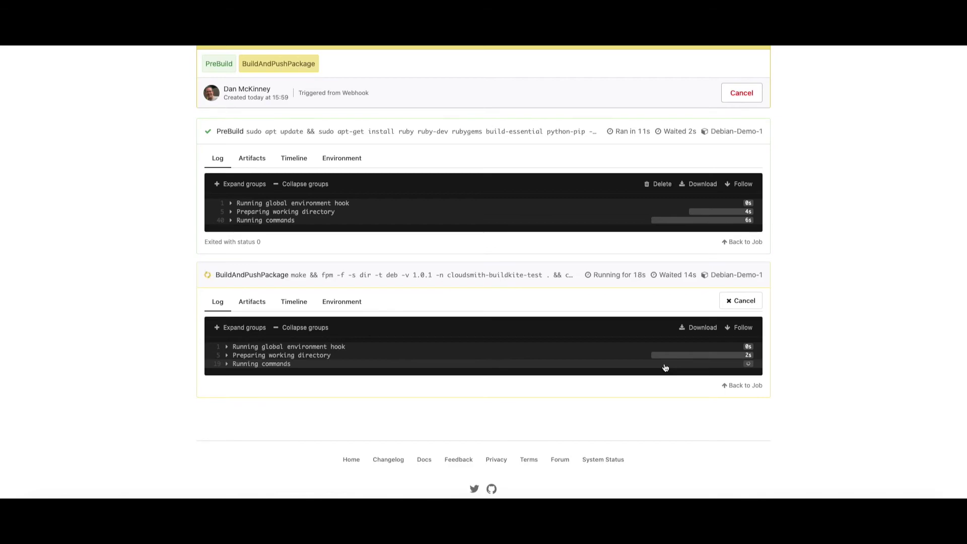
left_click(224, 364)
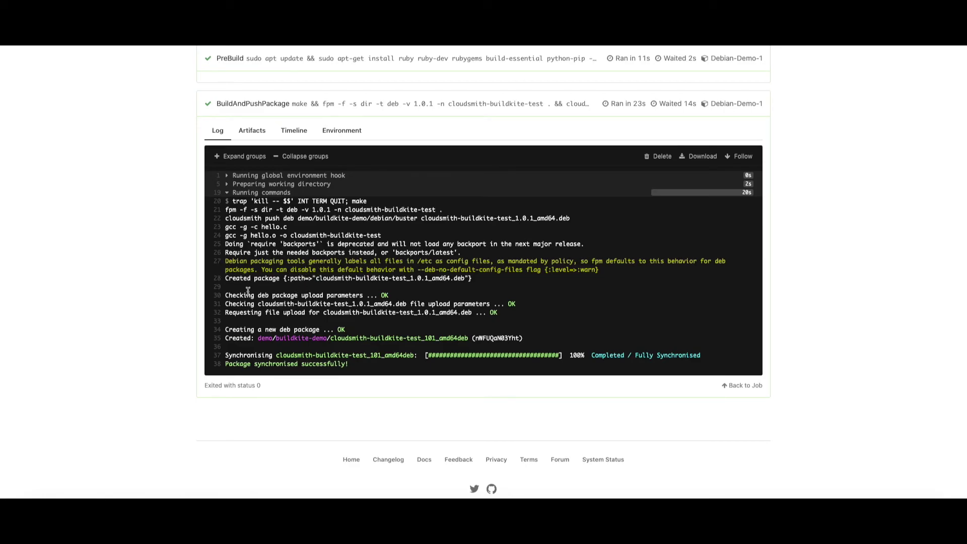
- Examine the package upload checks and the final synchronisation line in the BuildAndPushPackage log
left_click_drag(225, 297, 459, 315)
left_click(467, 315)
left_click_drag(233, 363, 353, 365)
left_click(359, 368)
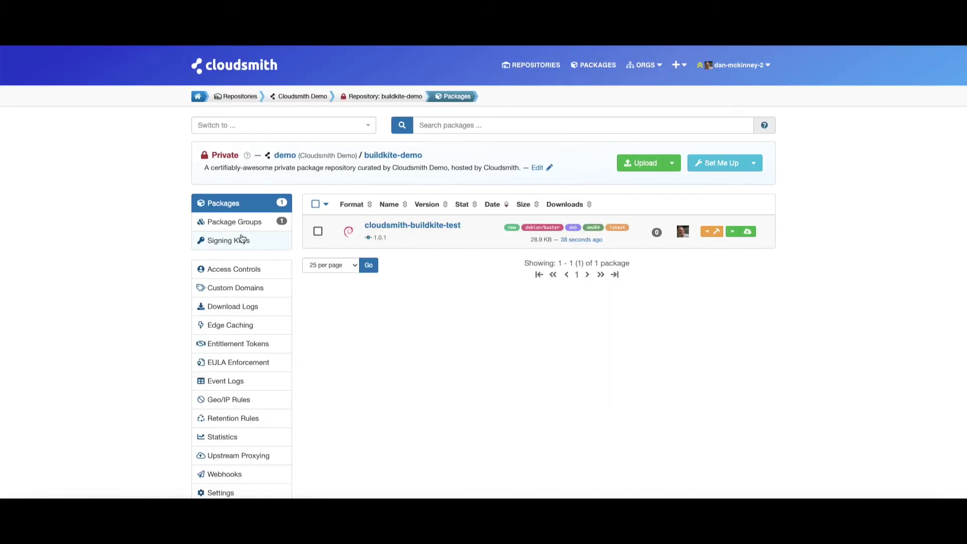
- Switch to the buildkite-demo repository in Cloudsmith, open the cloudsmith-buildkite-test package and examine its metadata
left_click(402, 226)
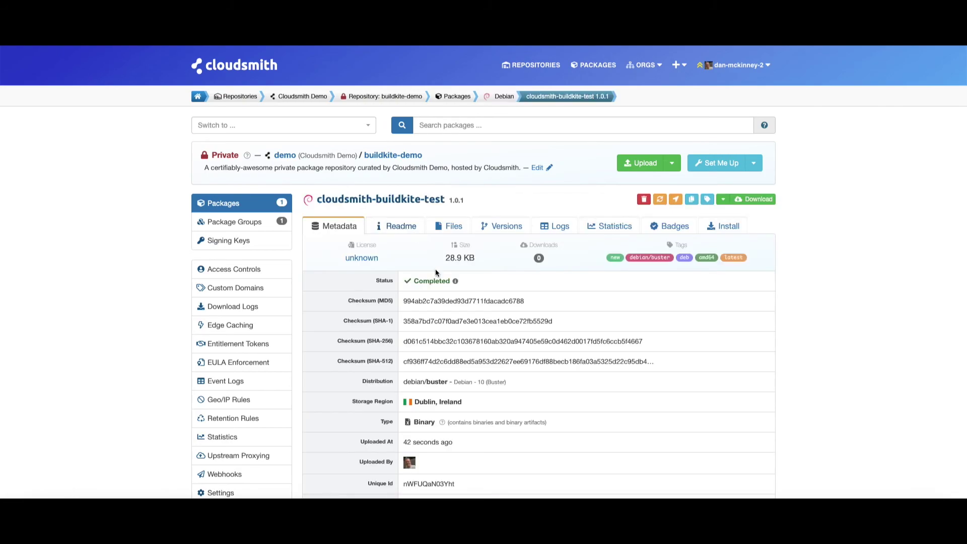
scroll(434, 277, "down", 3)
scroll(431, 292, "up", 3)
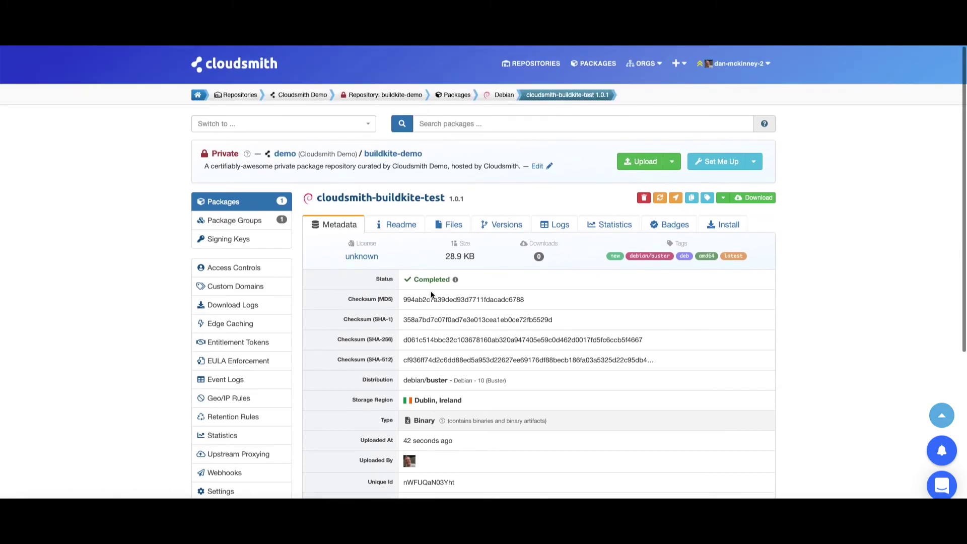